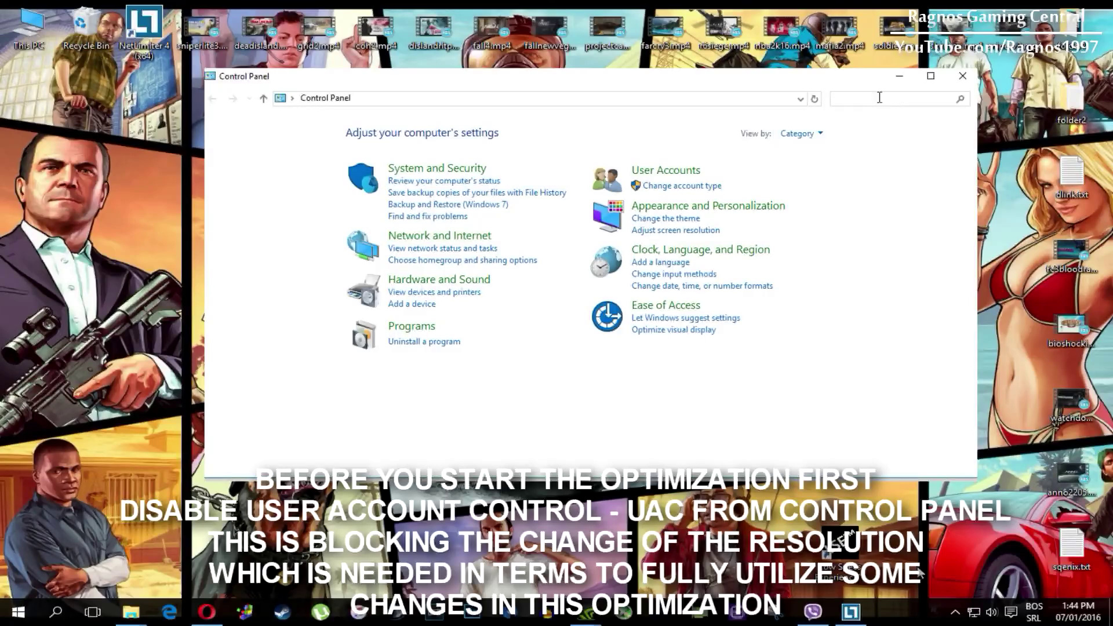
text(UAC)
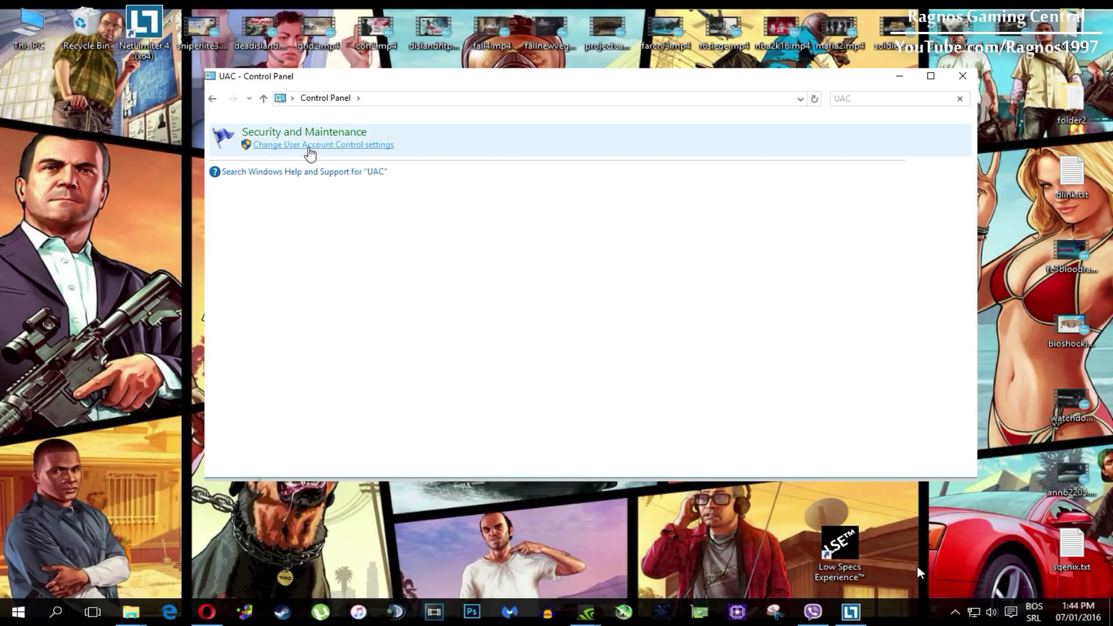
Set User Account Control to Never notify and confirm the change
click(309, 144)
drag(395, 317, 393, 360)
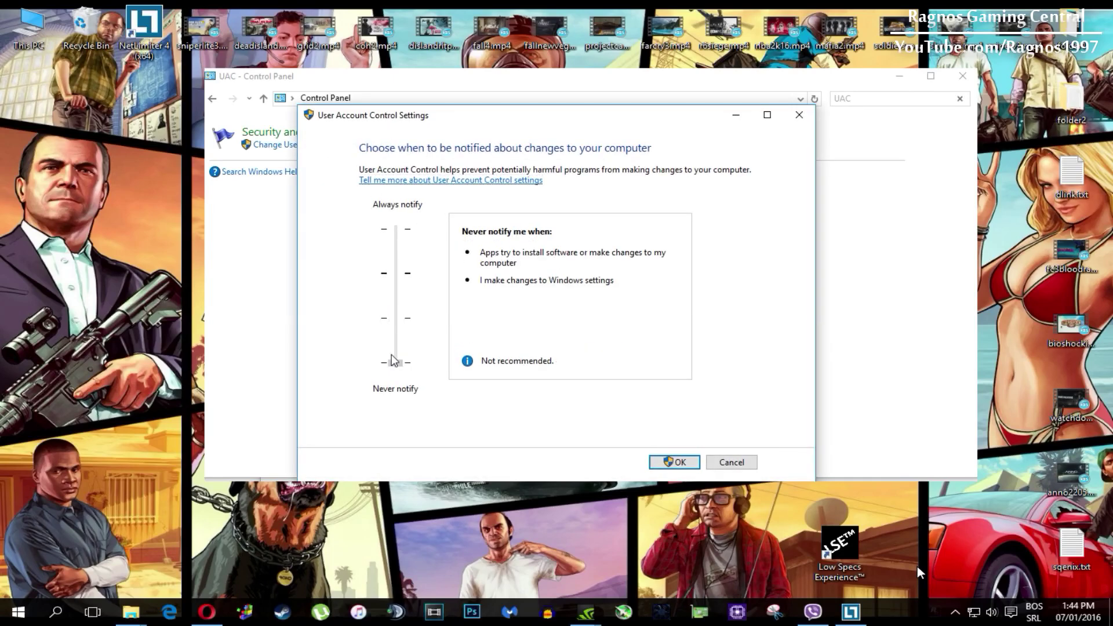
click(672, 462)
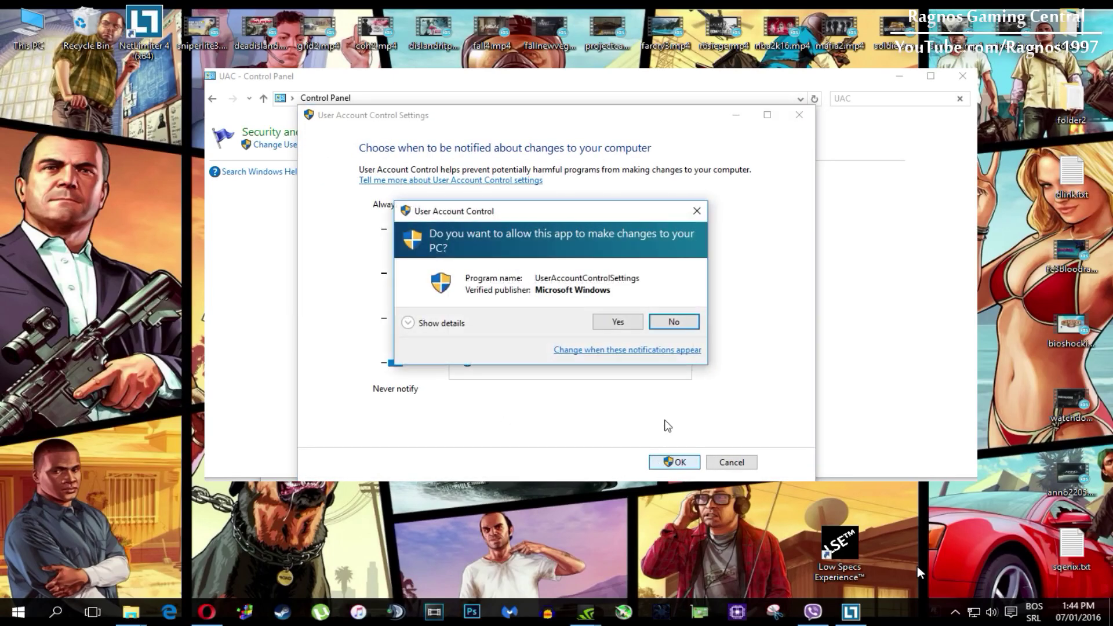
click(617, 321)
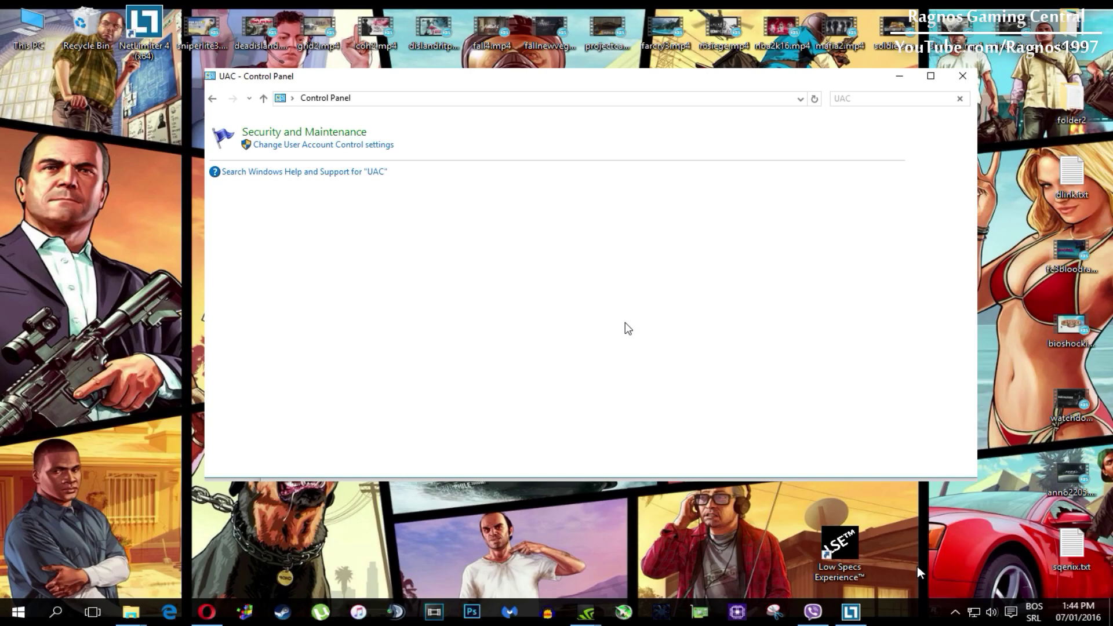
Close the Control Panel window to return to the desktop
key(alt+F4)
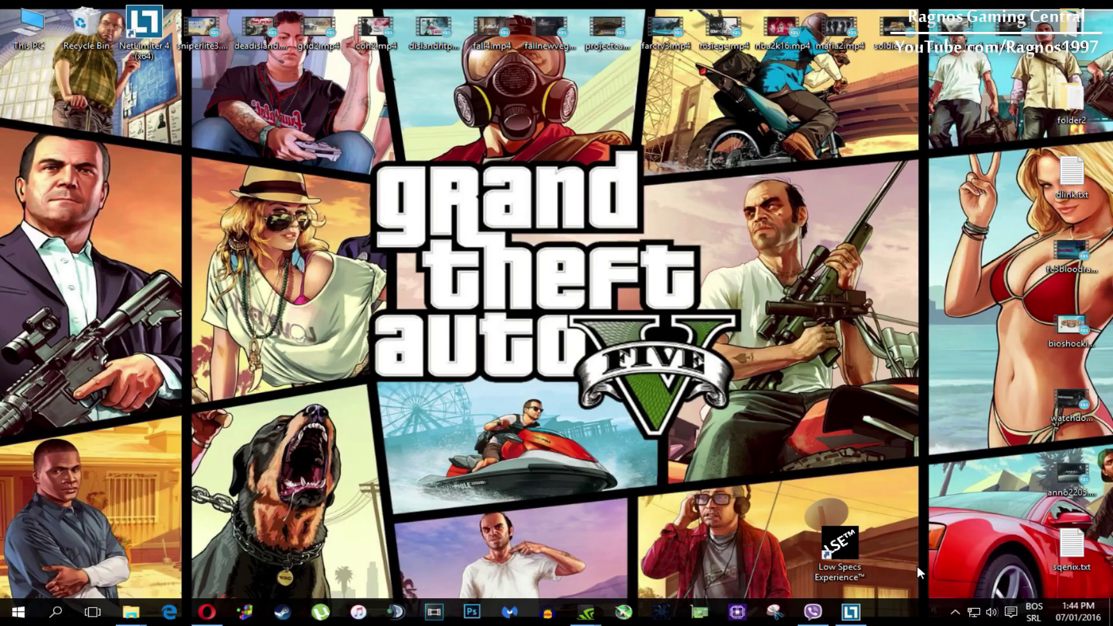
Run the Low Specs Experience shortcut as administrator and allow it
right_click(831, 538)
click(879, 235)
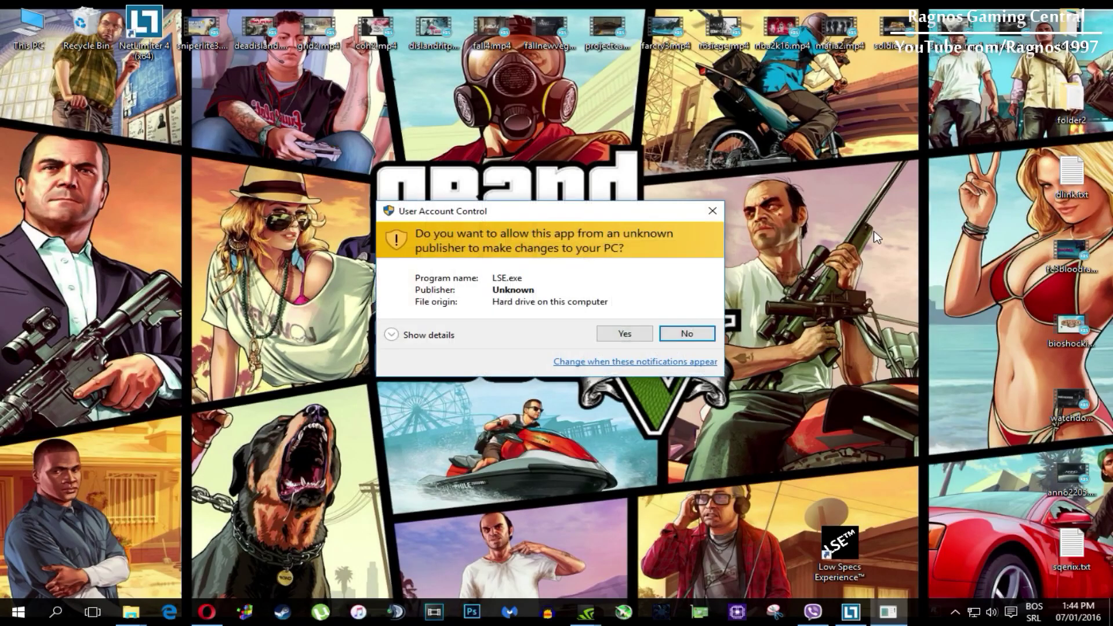
click(648, 332)
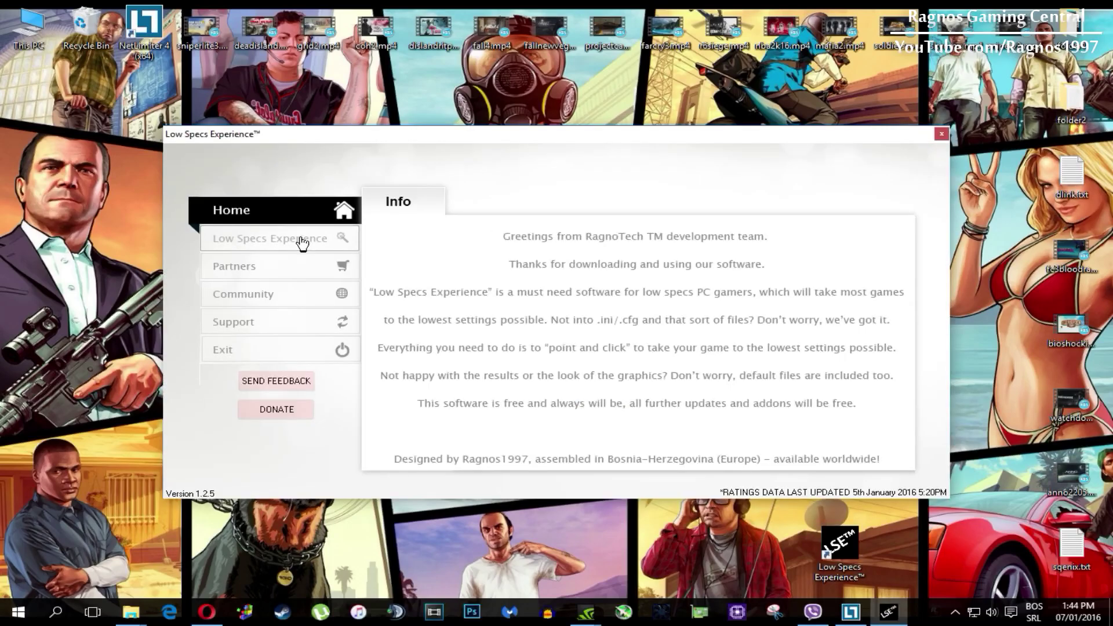
Choose GTA V, Legal Version, 640x480 to open its low-settings XML in Notepad
click(302, 244)
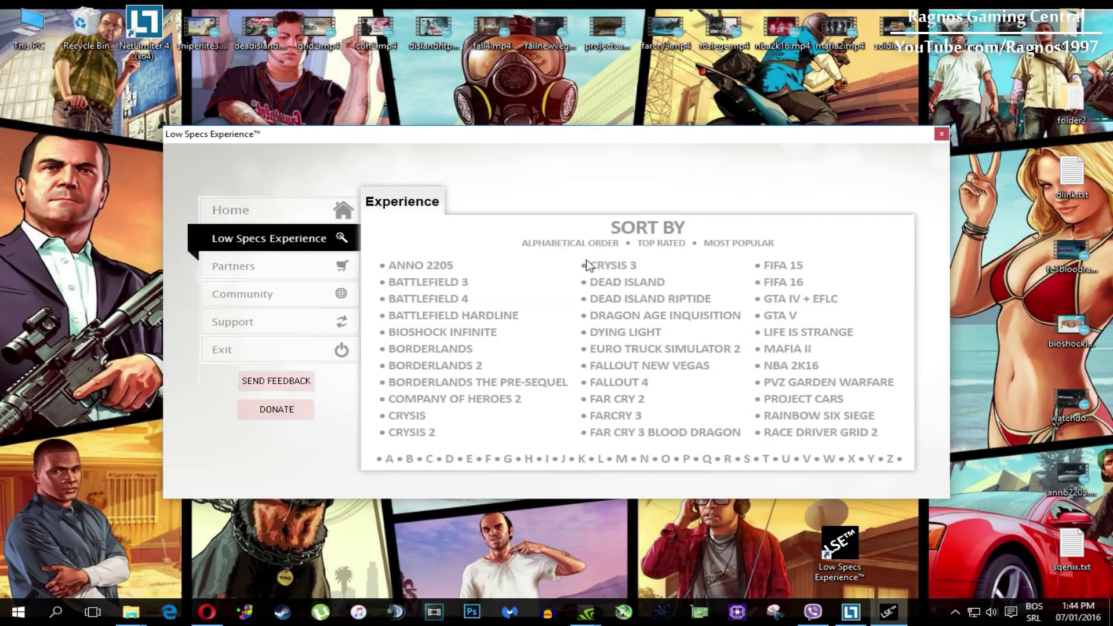
click(792, 317)
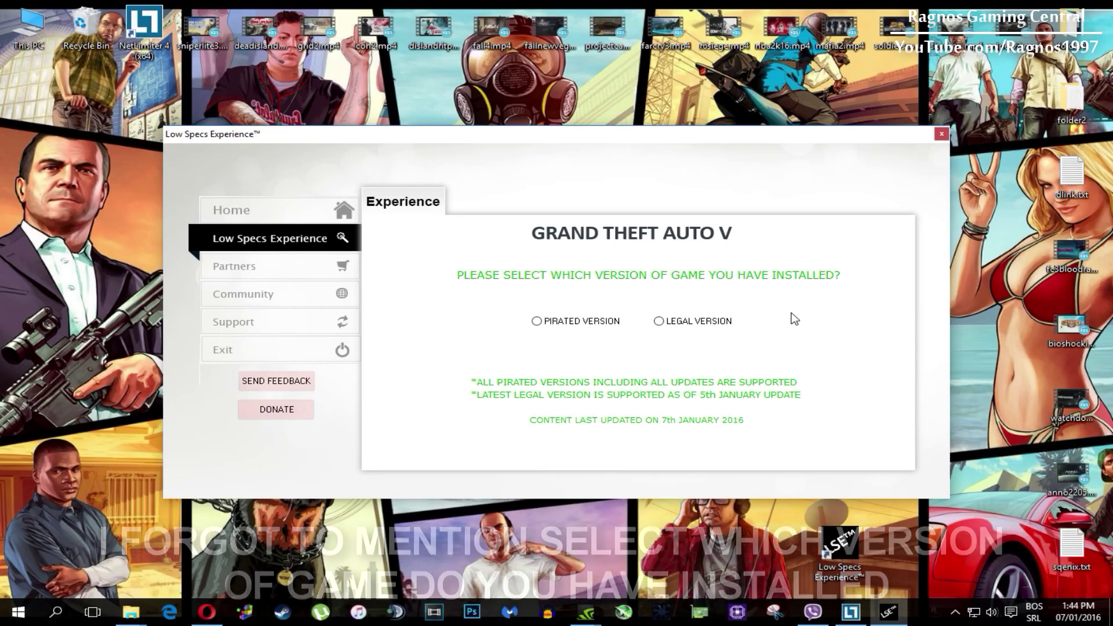
click(711, 323)
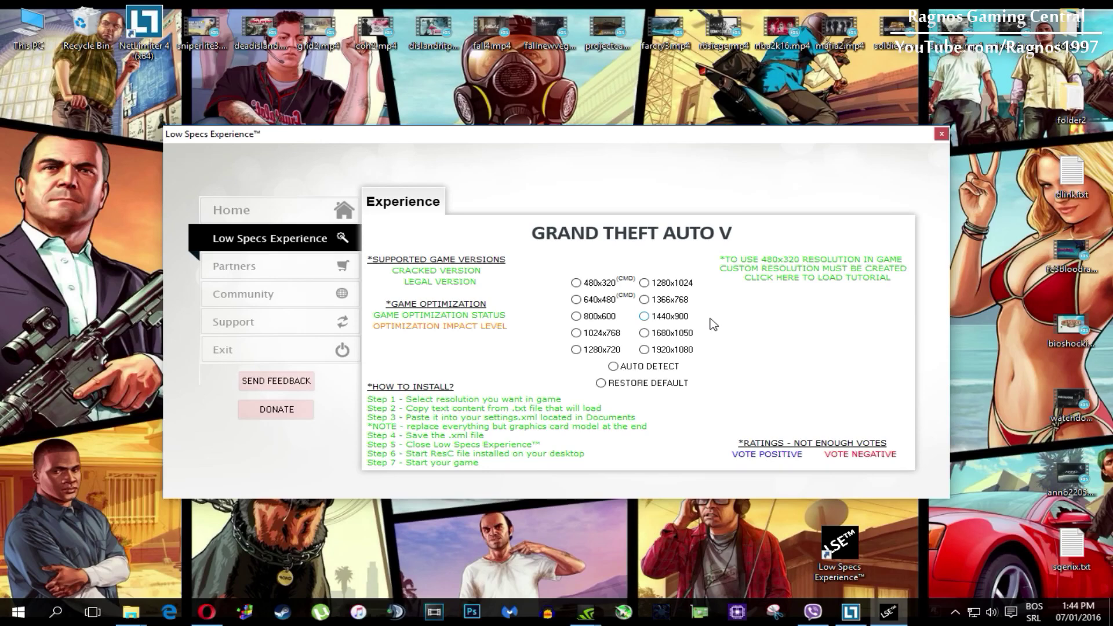
click(606, 299)
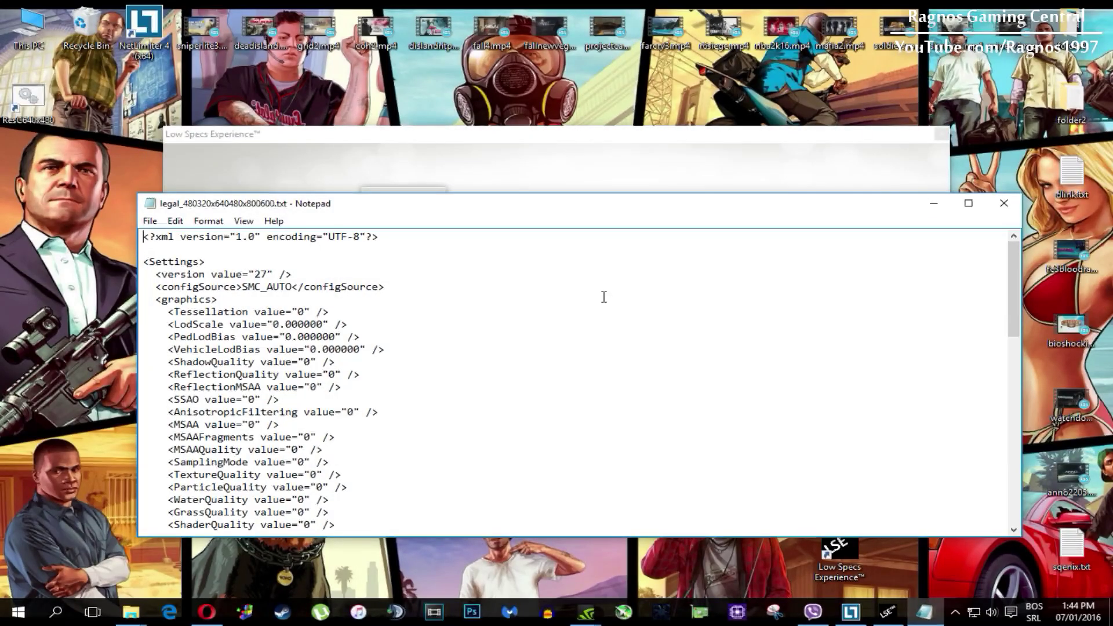
Select all of the low-settings text, copy it and close Notepad
double_click(467, 203)
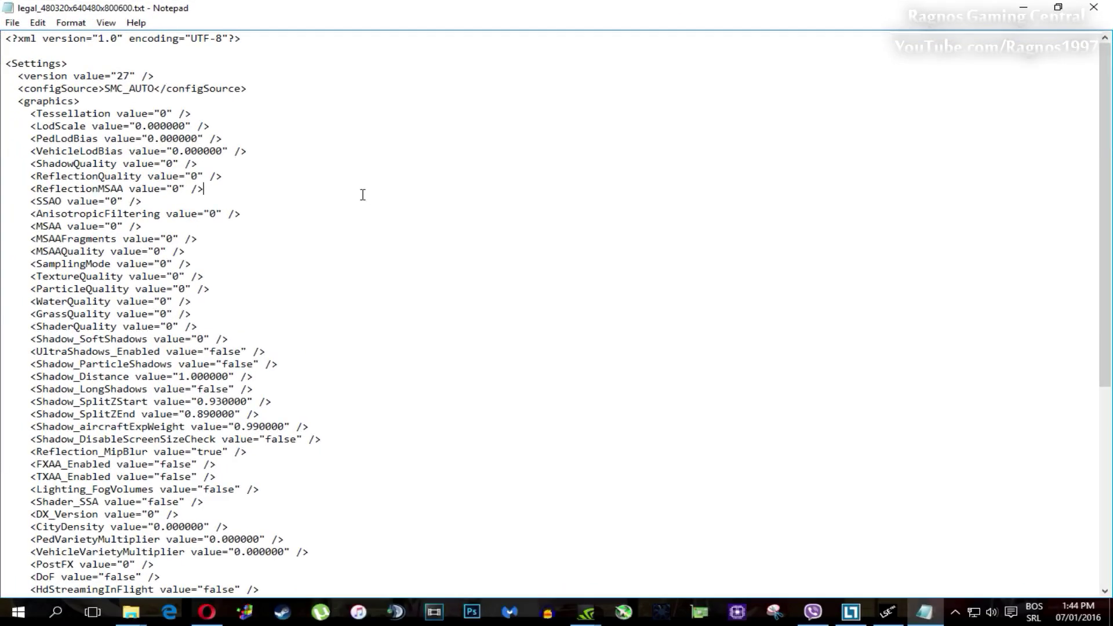
key(ctrl+a)
right_click(240, 186)
click(278, 232)
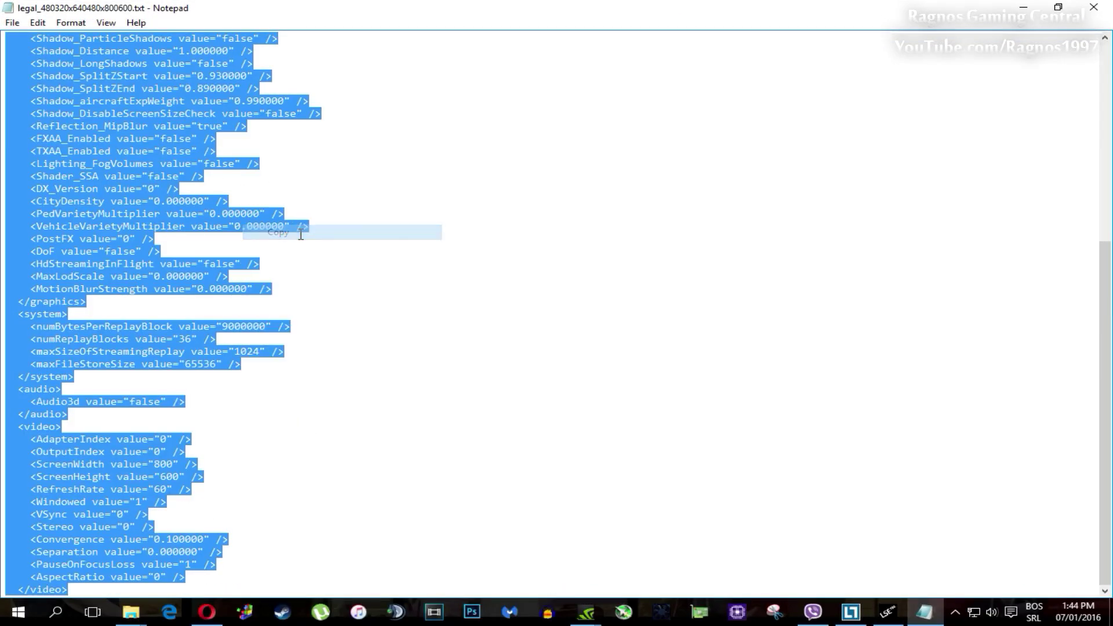
key(alt+F4)
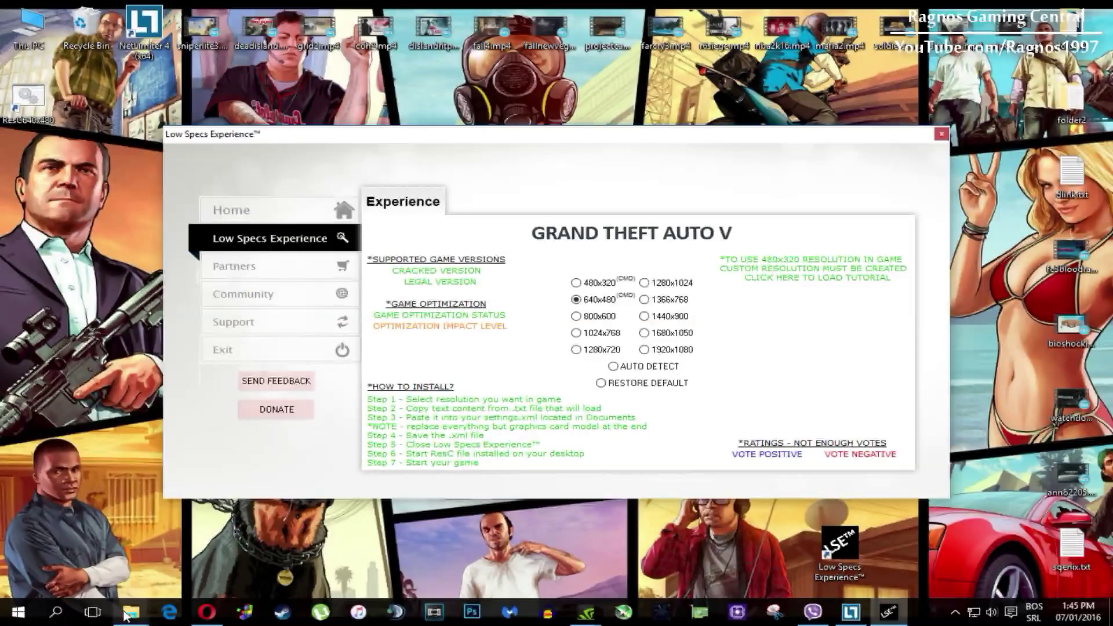
Go to Documents > Rockstar Games > GTA V and highlight its folder path
click(417, 539)
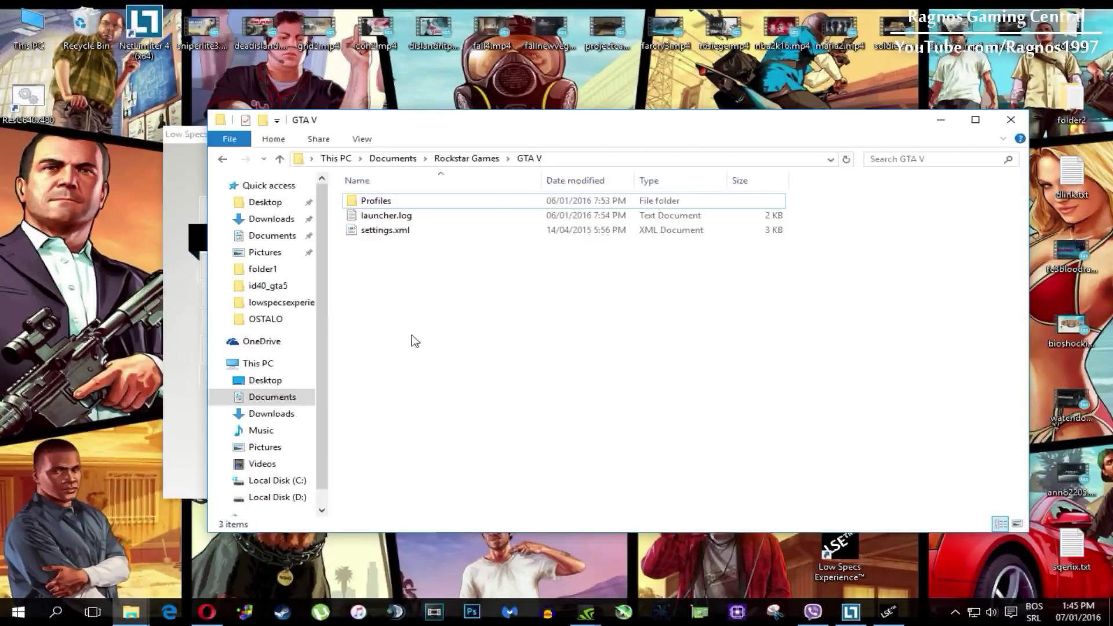
click(595, 160)
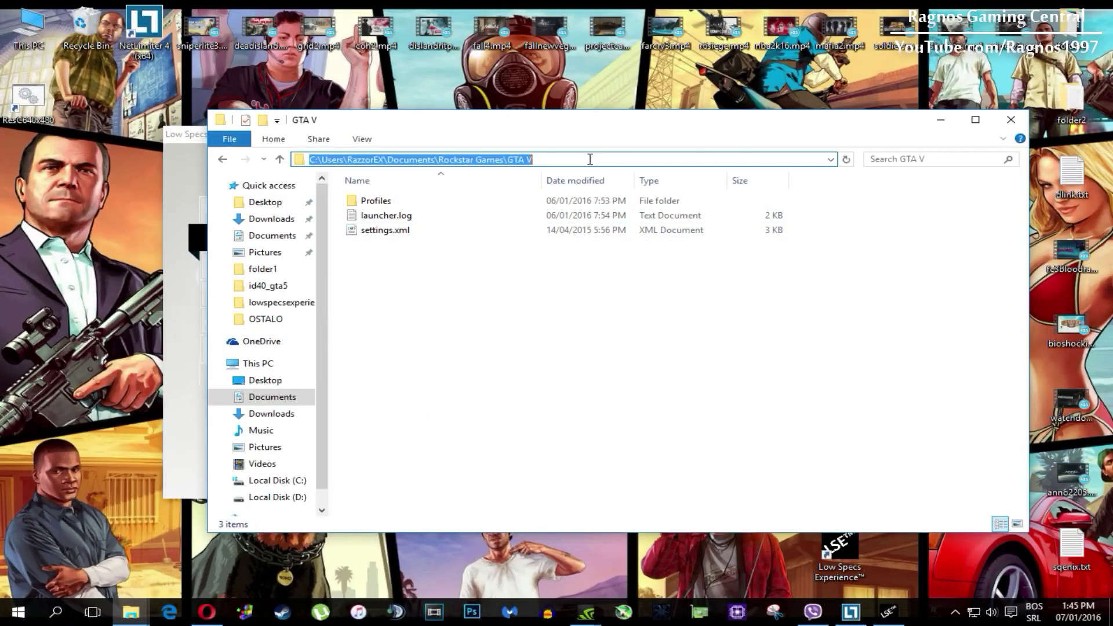
key(ctrl+Left)
key(ctrl+Left)
key(ctrl+Left)
key(shift+End)
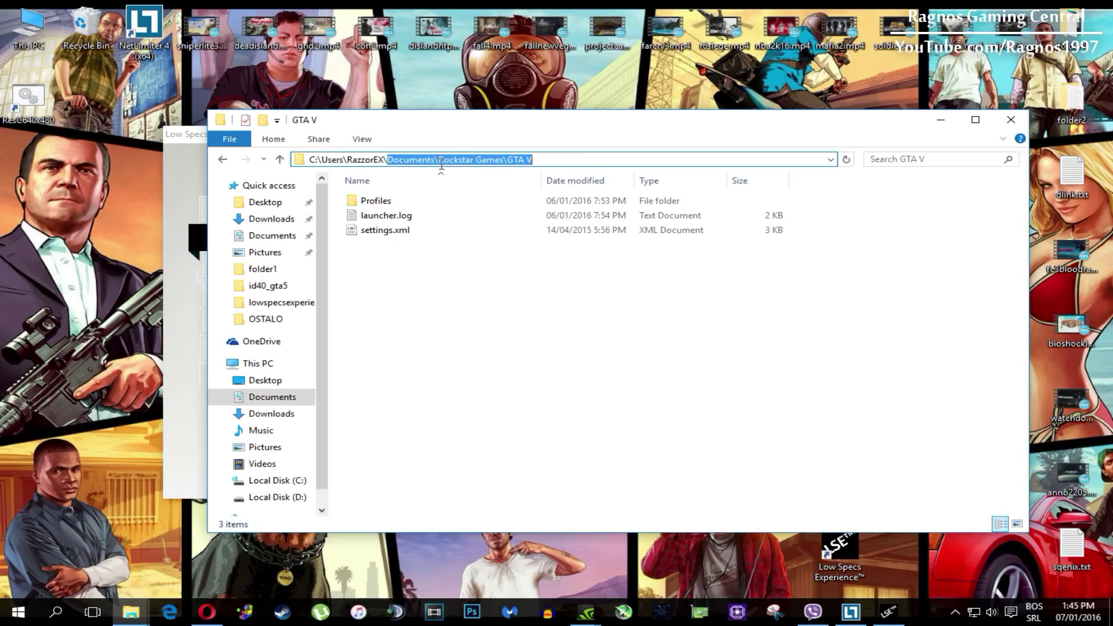
Open settings.xml with Edit so it loads in Notepad
click(396, 254)
right_click(385, 234)
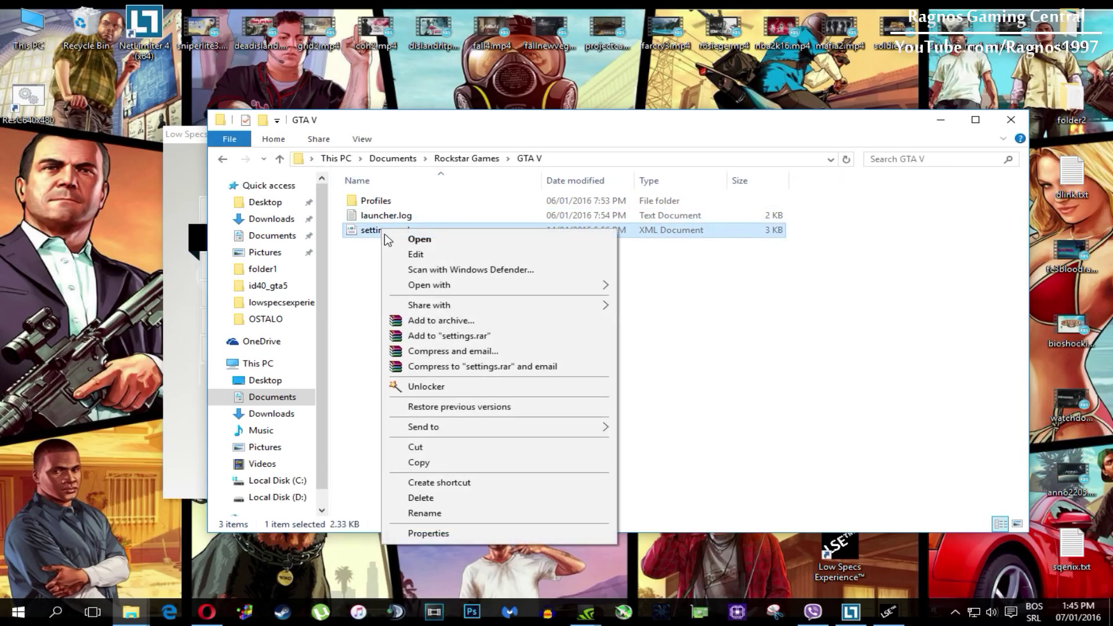
click(409, 255)
Select settings.xml from the top through </video> and paste the copied low-spec settings over it
double_click(408, 216)
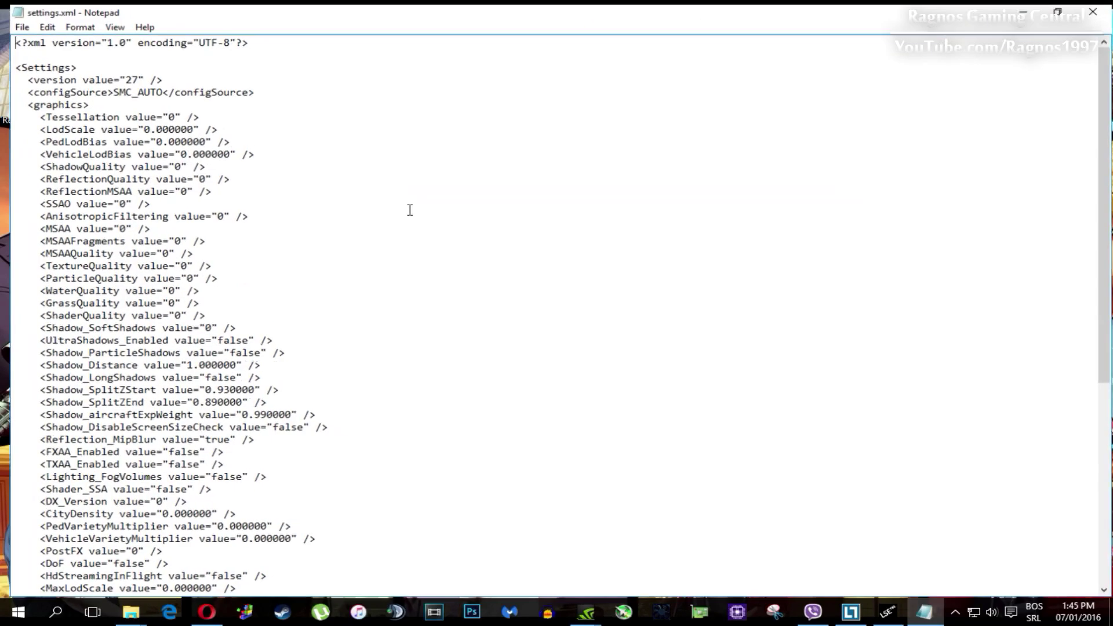
mouse_move(4, 37)
mouse_down()
mouse_move(64, 65)
mouse_move(417, 548)
mouse_up()
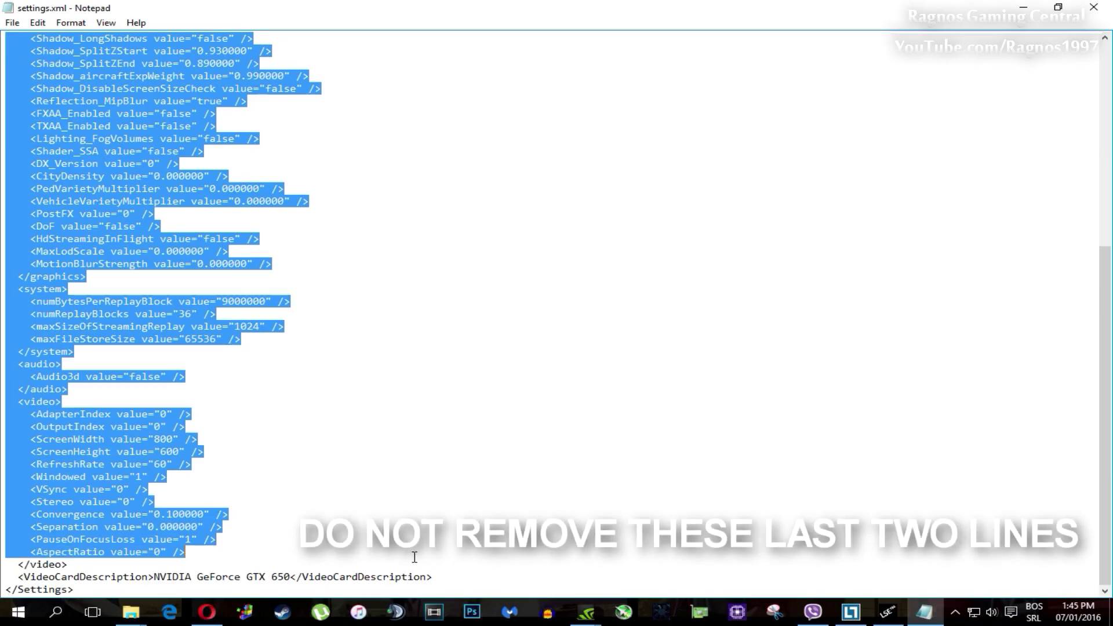
drag(416, 548, 91, 564)
right_click(75, 513)
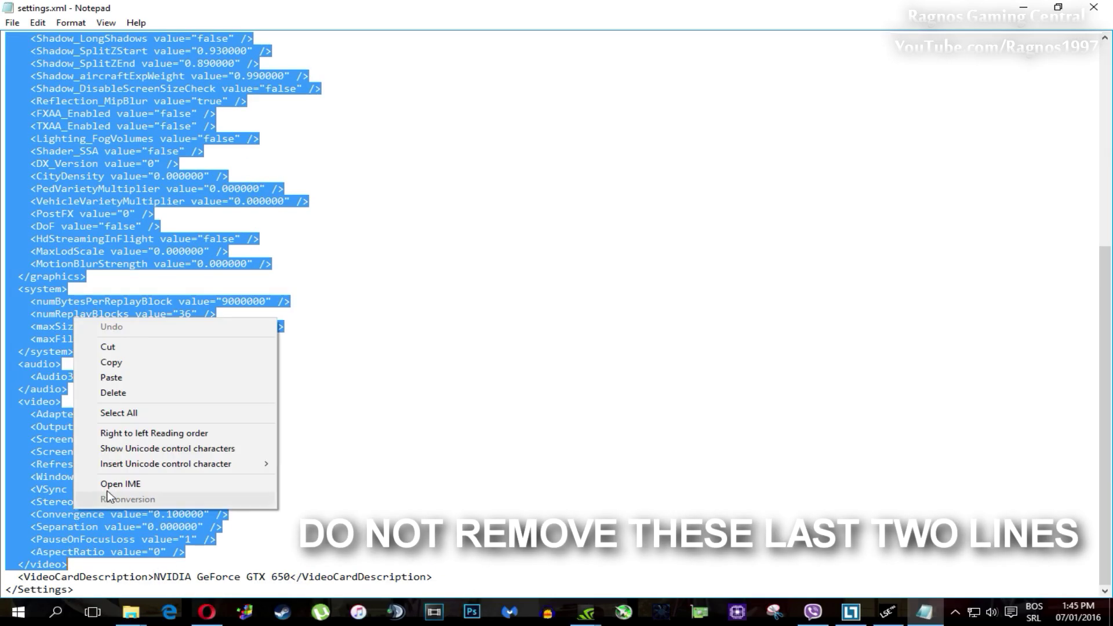
click(152, 376)
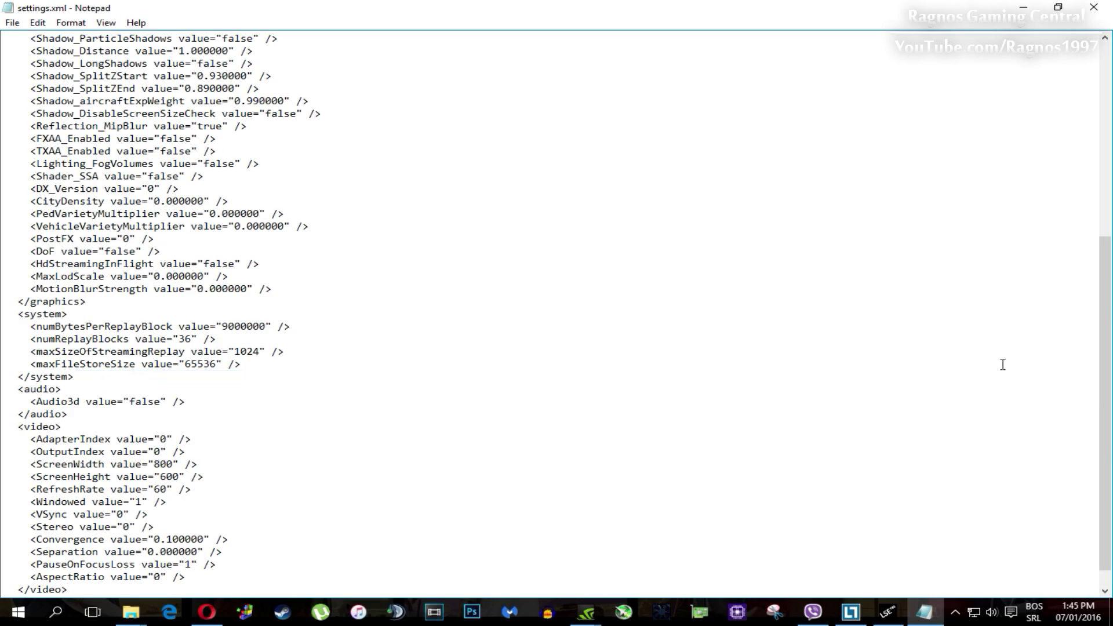
scroll(1106, 391, down, 1)
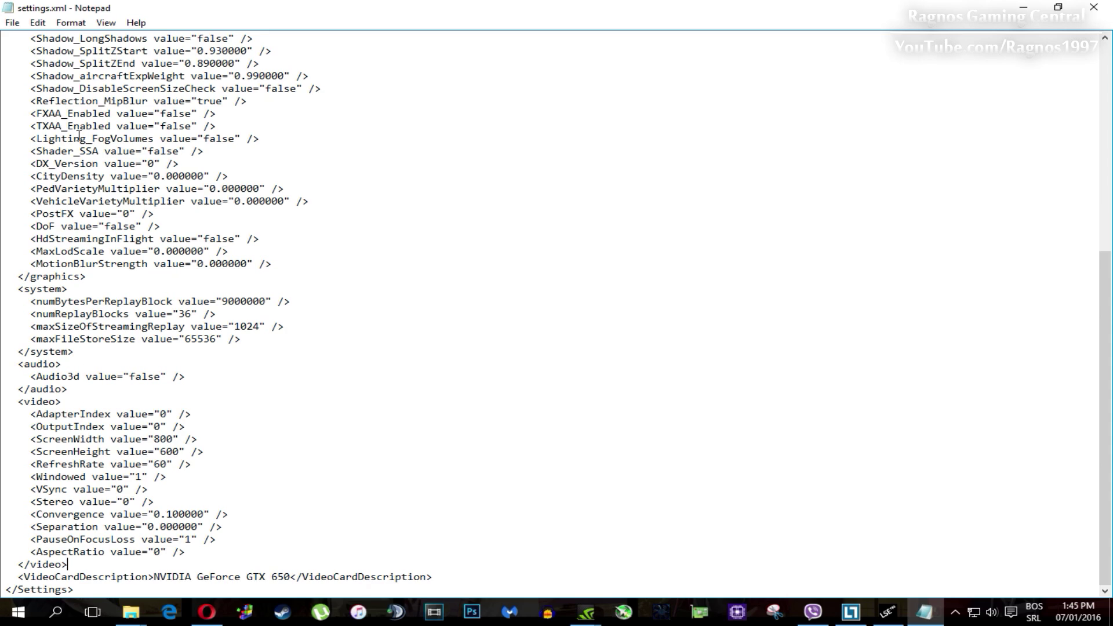
Save the edited settings.xml via File > Save
click(14, 23)
click(31, 69)
Close Notepad, the GTA V folder and Low Specs Experience, dismissing its feedback prompt
click(1091, 7)
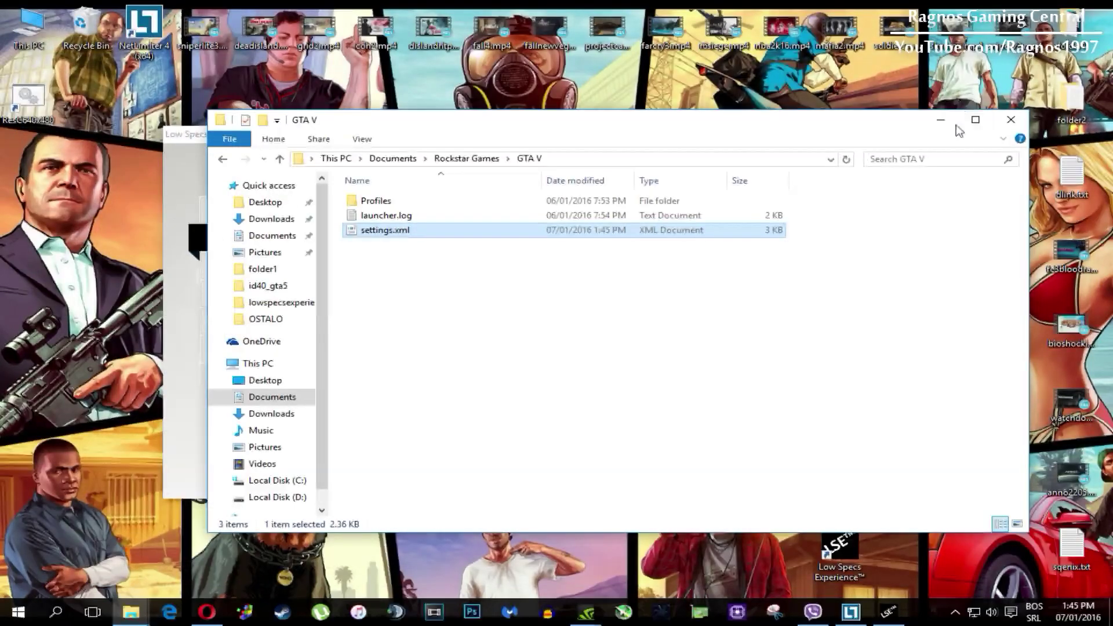
click(1010, 119)
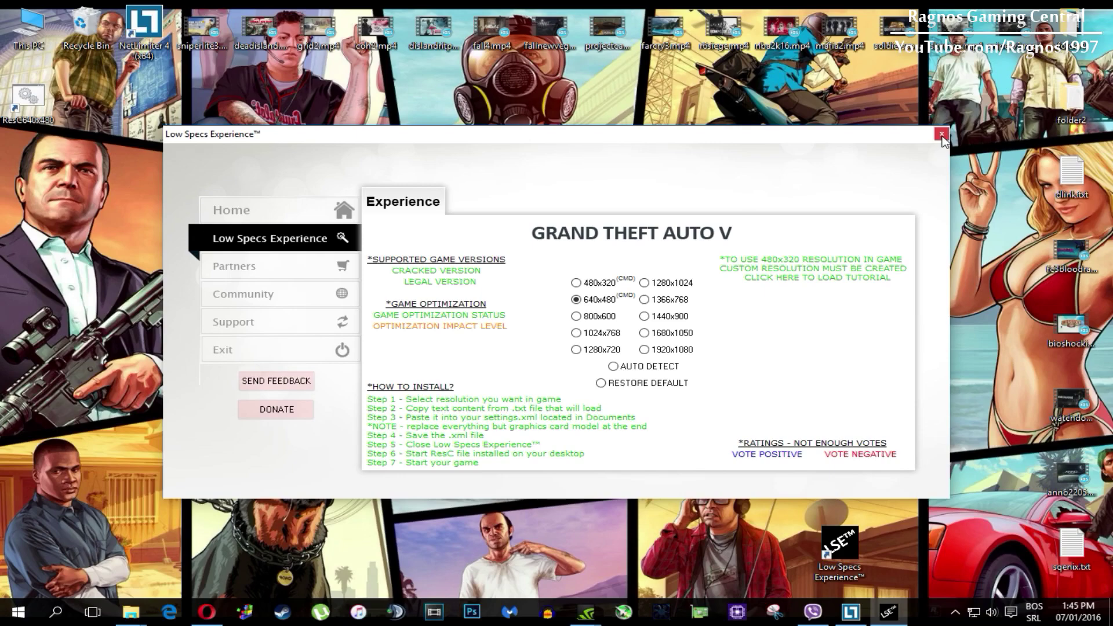
click(941, 136)
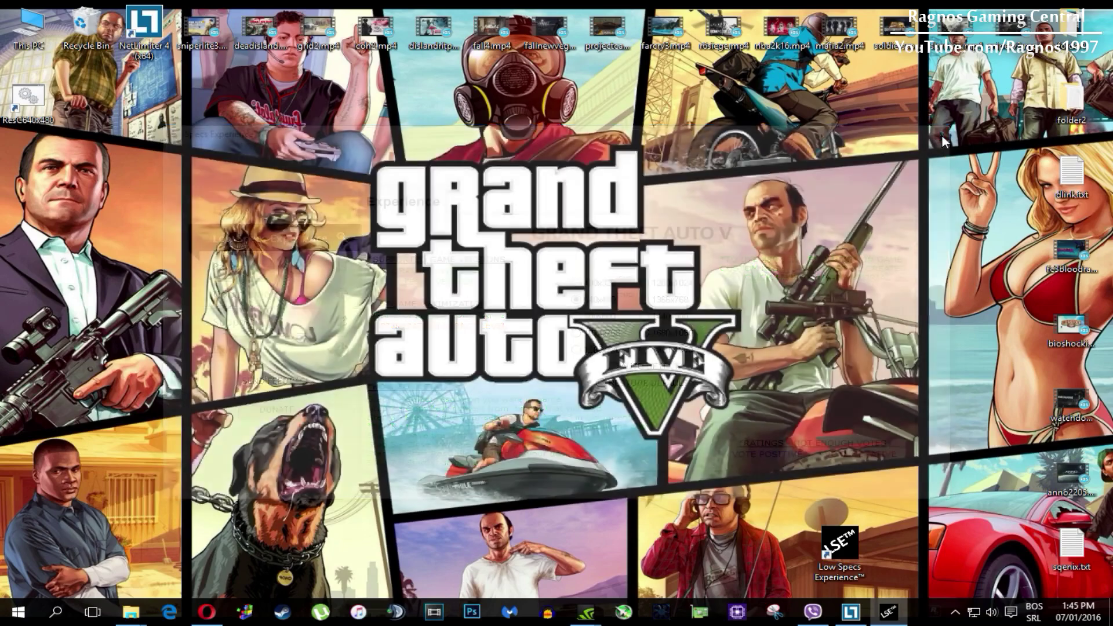
key(Escape)
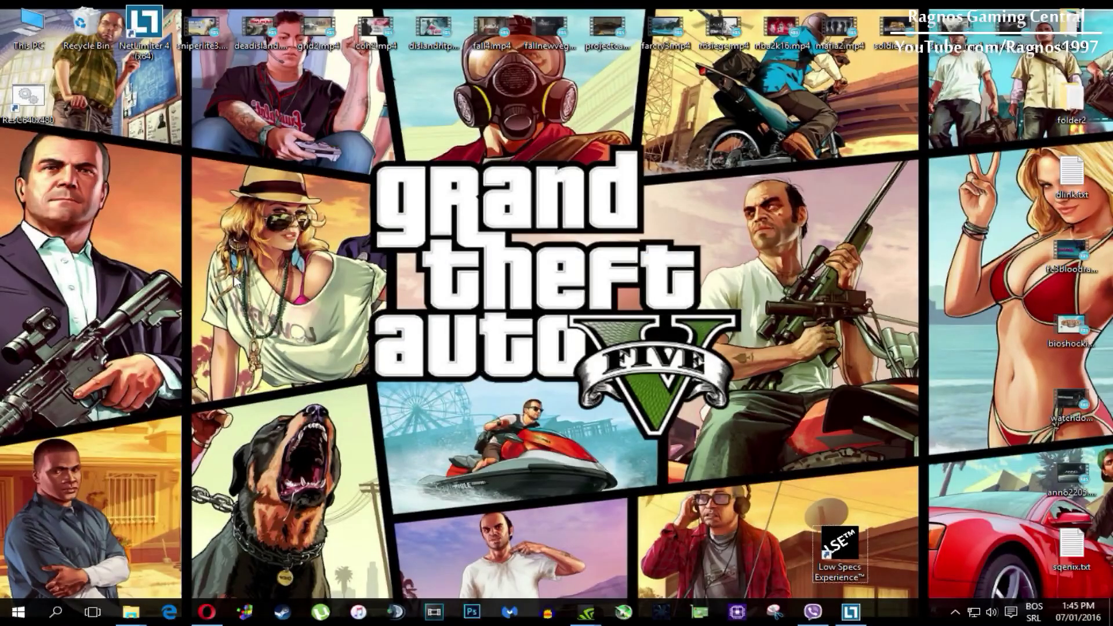
Launch the ResC640x480 desktop shortcut and position its console window
drag(31, 100, 413, 417)
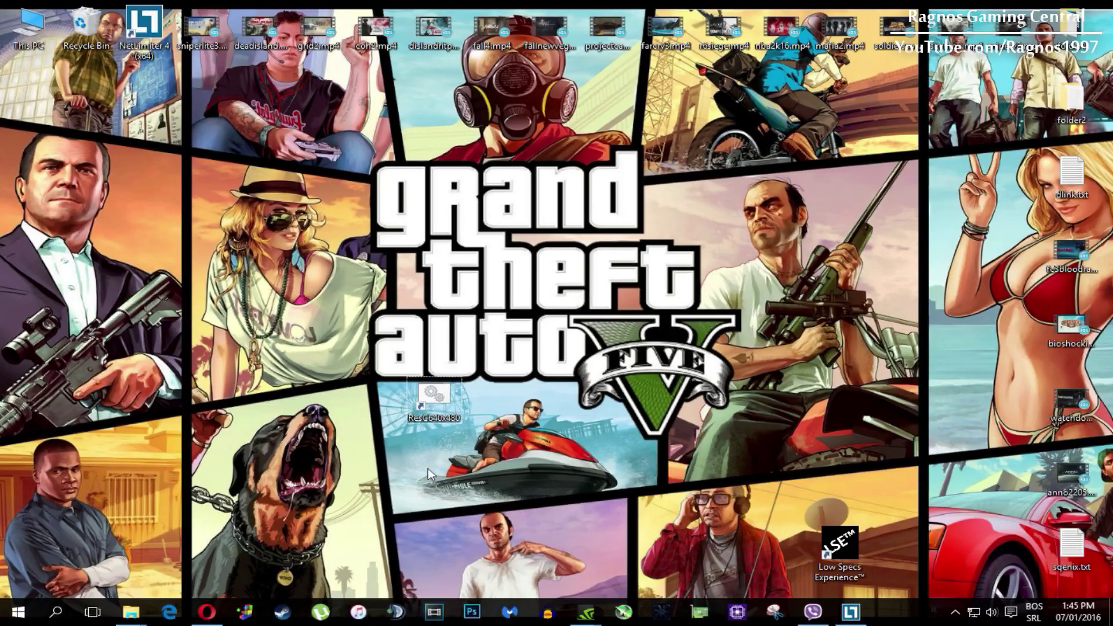
double_click(429, 398)
drag(475, 162, 429, 171)
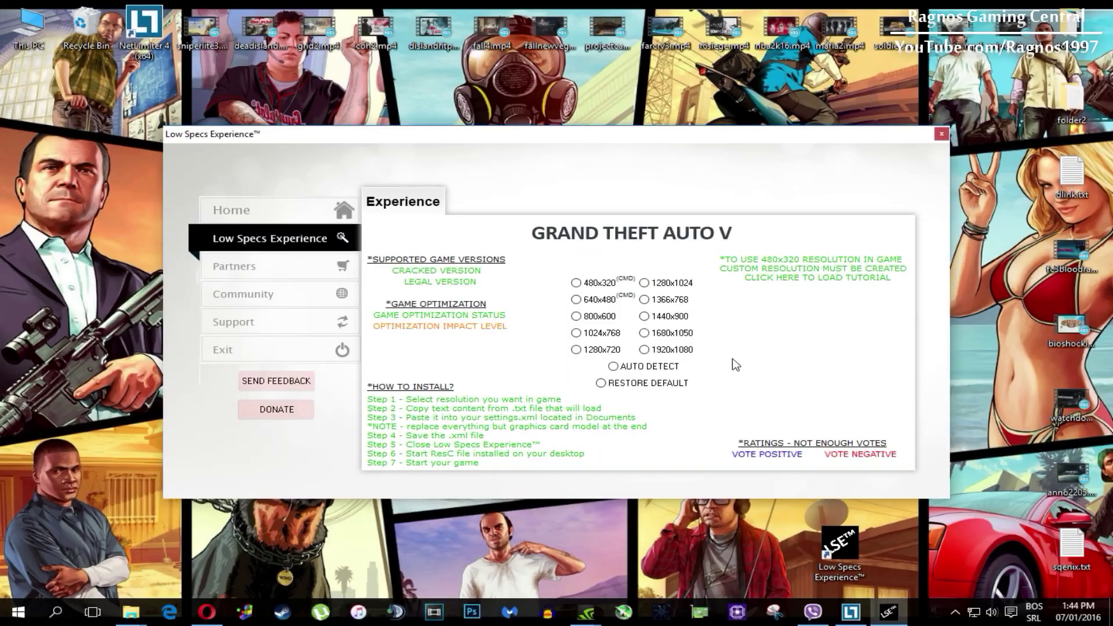
Run RESTORE DEFAULT for GTA V, confirming the request and the completion message
click(681, 383)
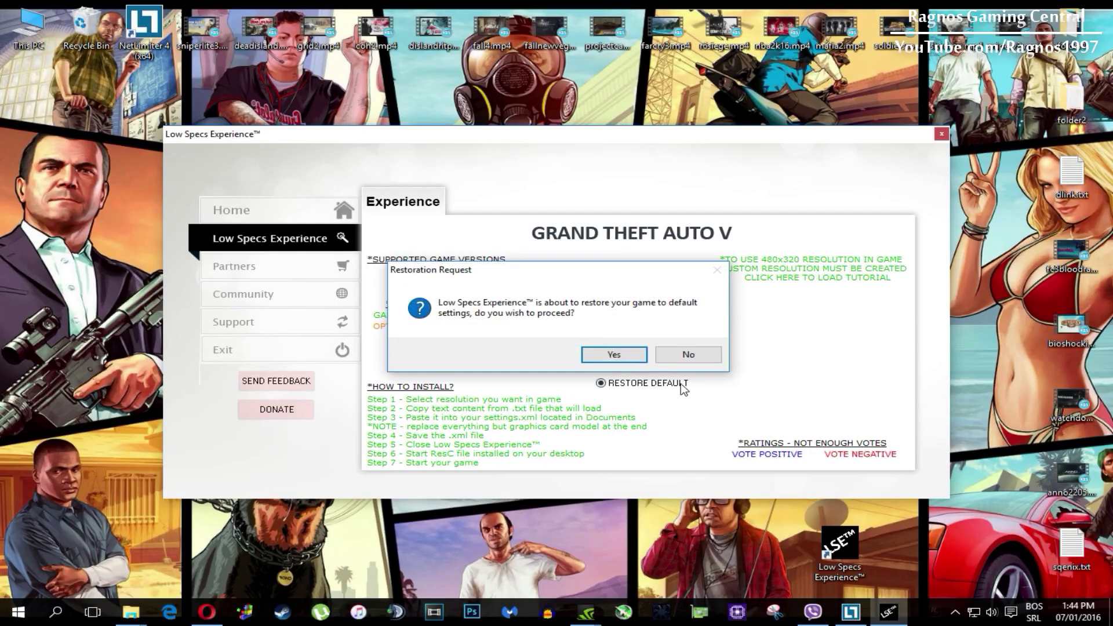
click(637, 366)
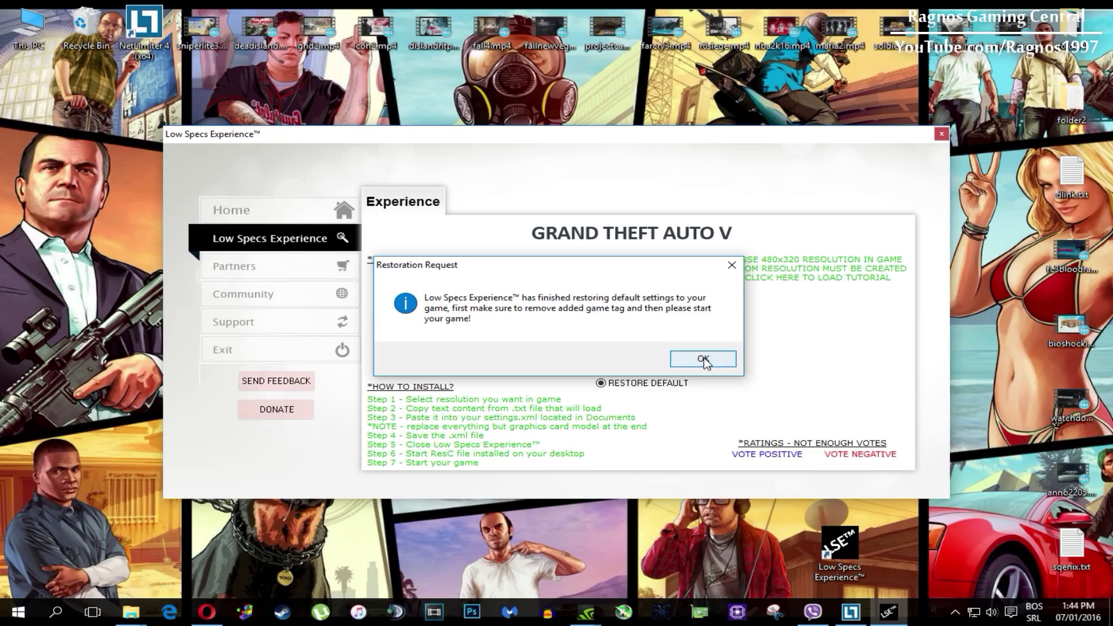
click(704, 360)
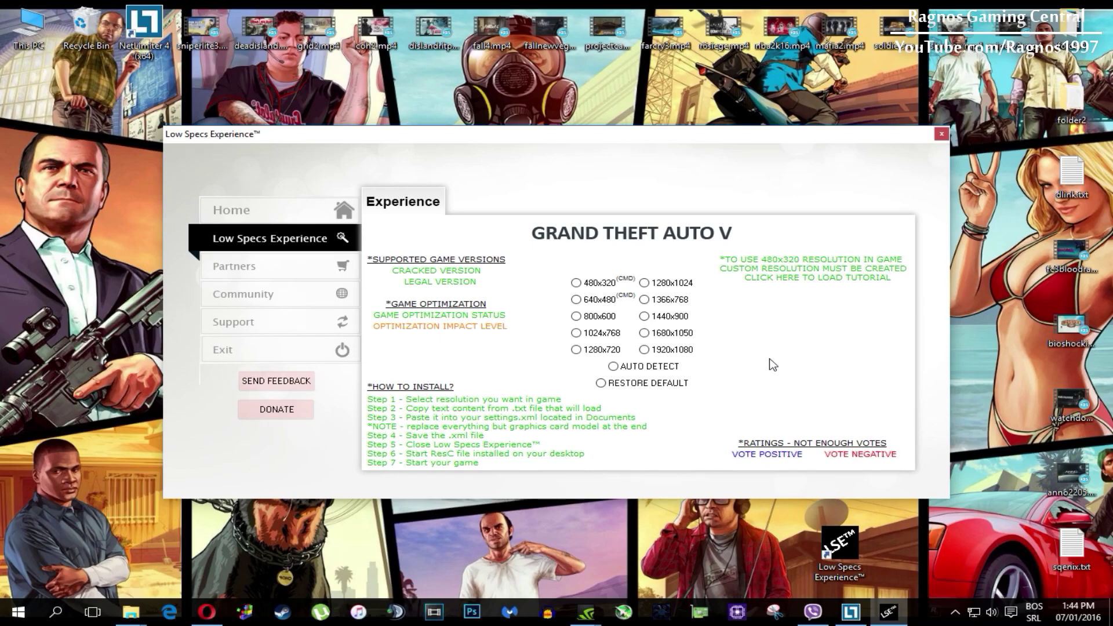
Show the Support page from the left sidebar
click(304, 328)
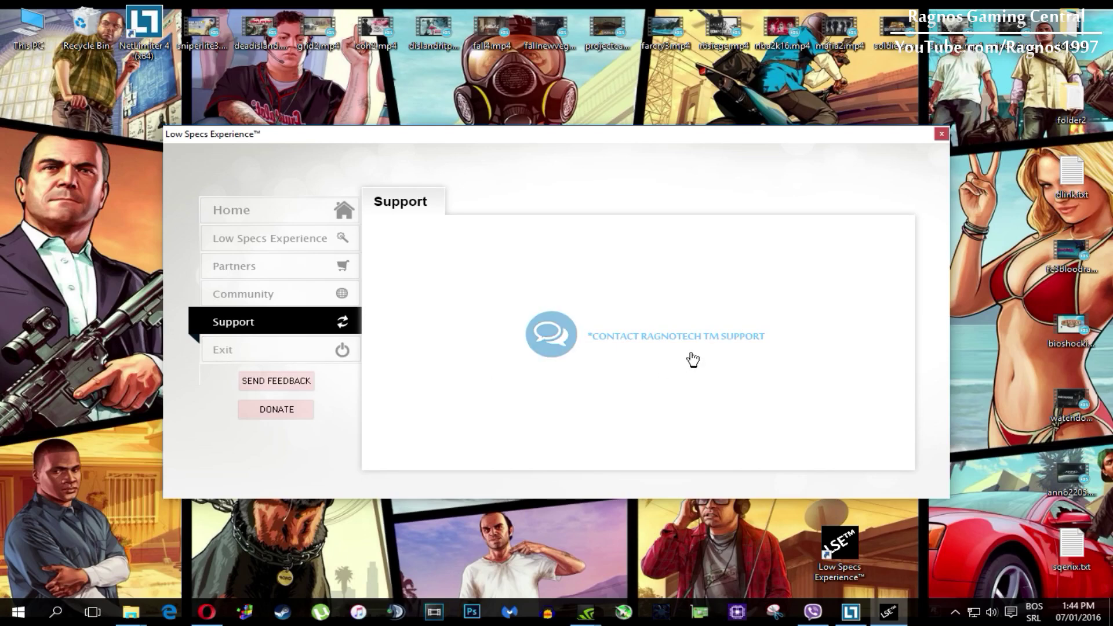